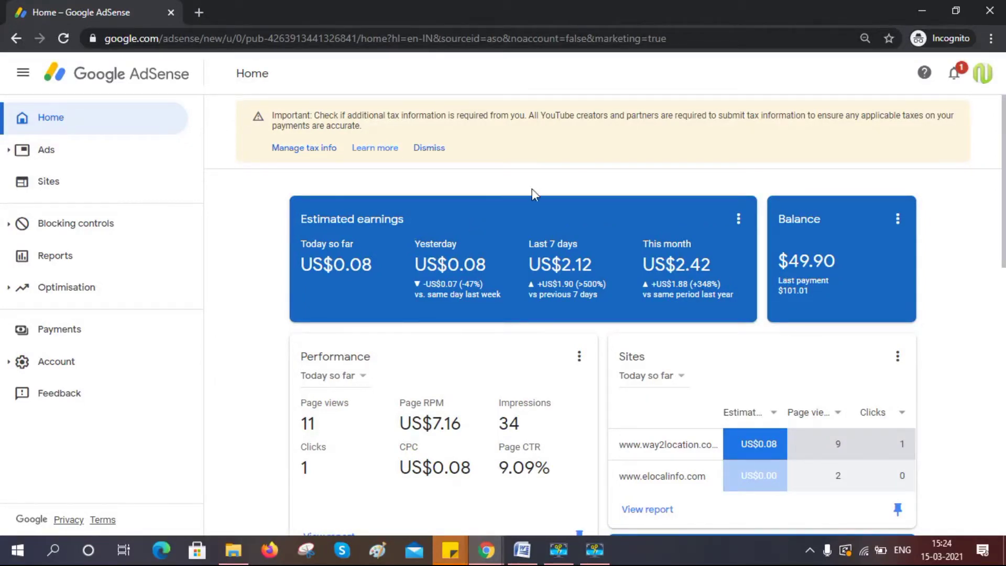
# Step: Read the tax information notice on the Home dashboard, then go to the Payments page
pyautogui.moveTo(277, 114); pyautogui.dragTo(390, 131)
pyautogui.click(359, 125)
pyautogui.tripleClick(373, 130)
pyautogui.click(373, 130)
pyautogui.moveTo(373, 130); pyautogui.dragTo(272, 122)
pyautogui.click(484, 125)
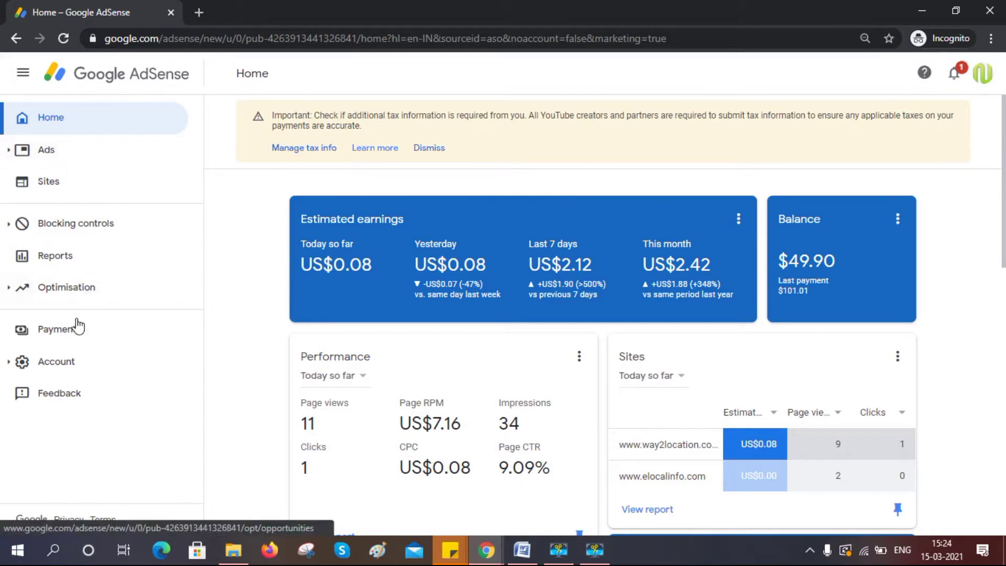
pyautogui.click(74, 335)
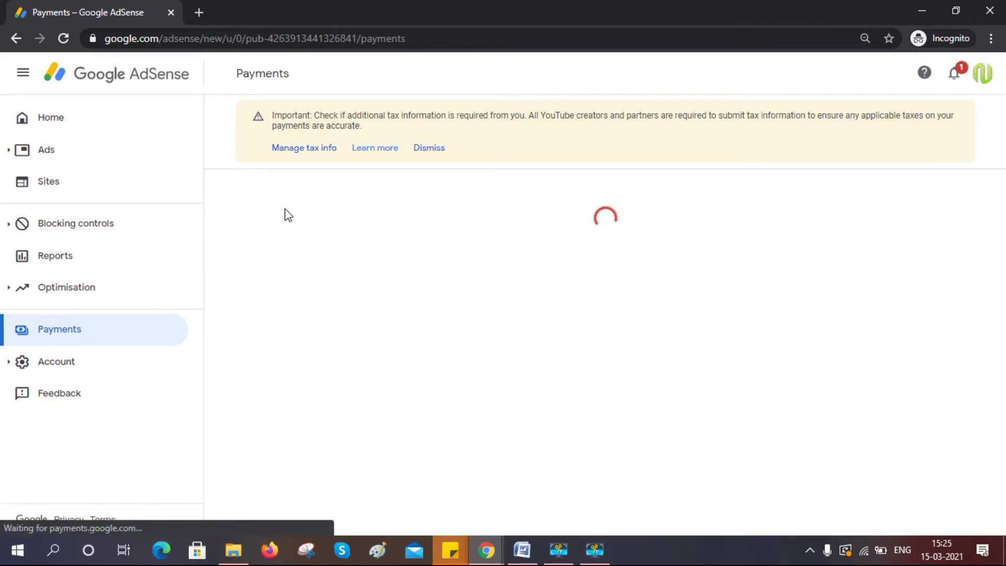
# Step: Open Manage tax info from the Payments banner and begin adding United States tax info
pyautogui.scroll(-3, 288, 214)
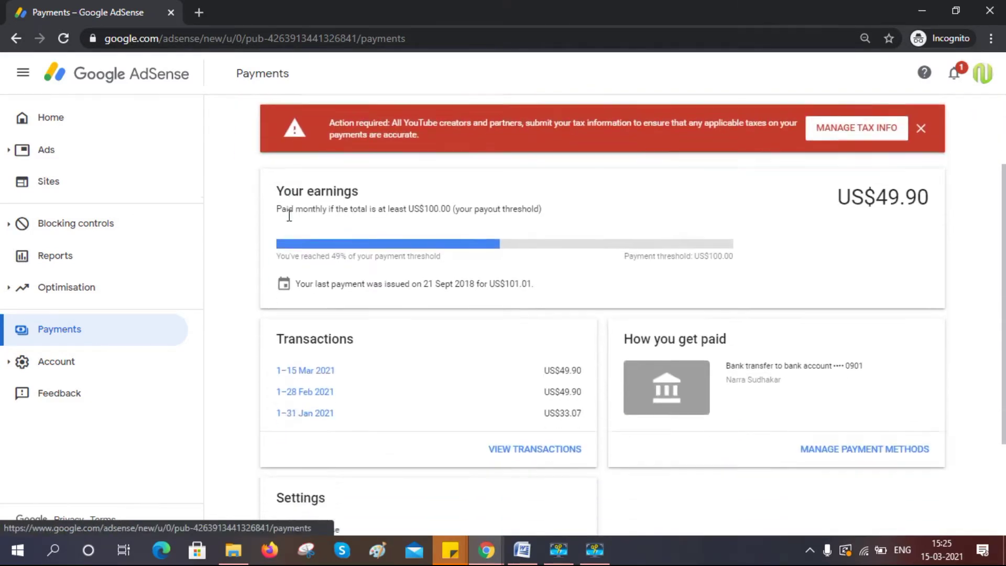
pyautogui.scroll(-2, 290, 217)
pyautogui.scroll(4, 643, 333)
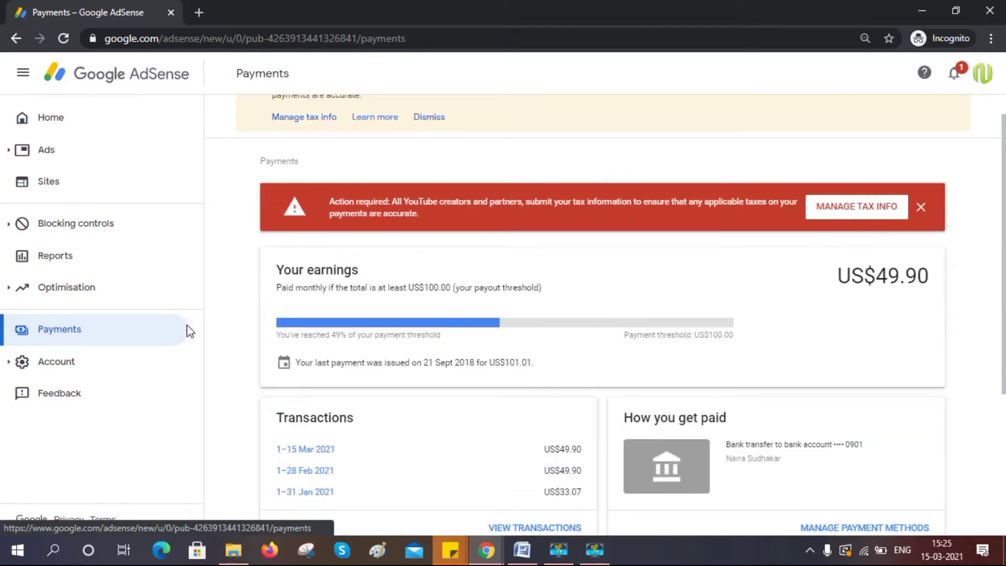
pyautogui.scroll(-4, 774, 352)
pyautogui.scroll(5, 871, 315)
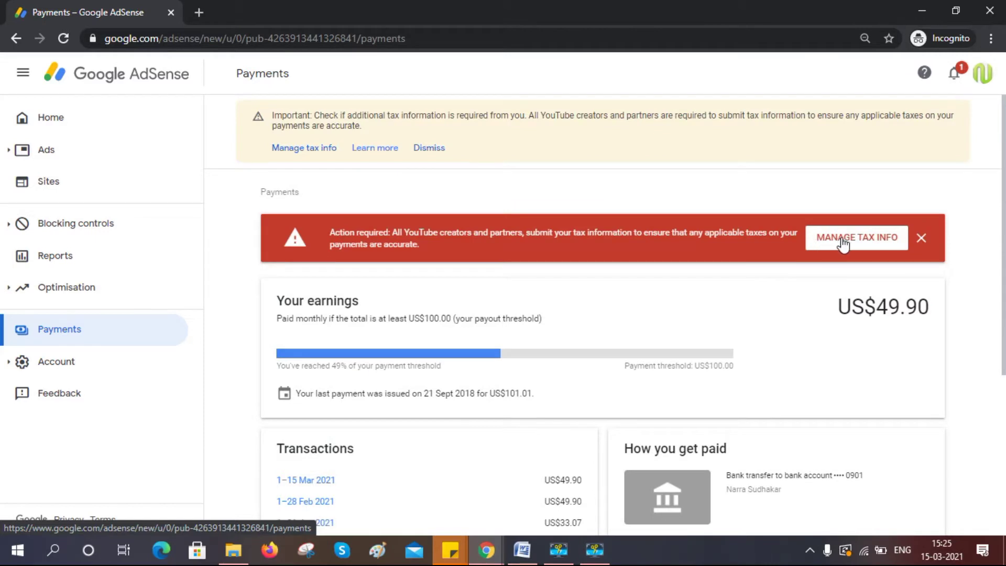
pyautogui.click(843, 240)
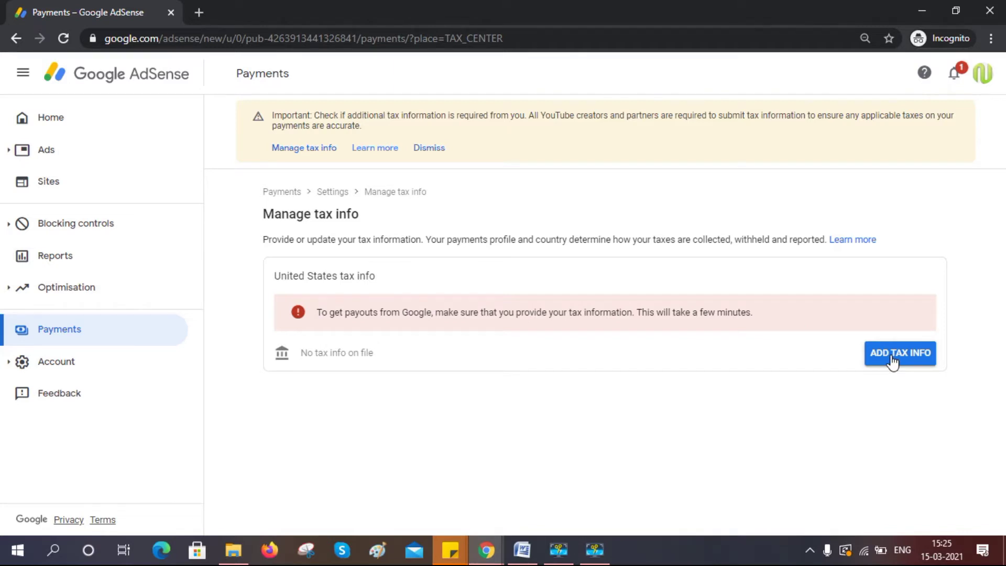
pyautogui.click(919, 360)
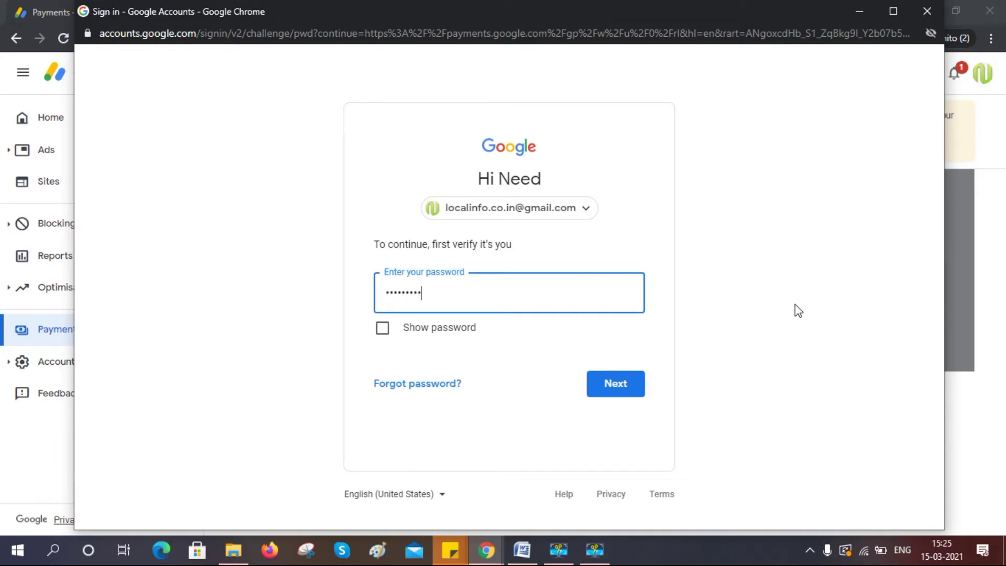
# Step: Enter the Google account password to pass sign-in verification
pyautogui.write('*')
pyautogui.press('Return')
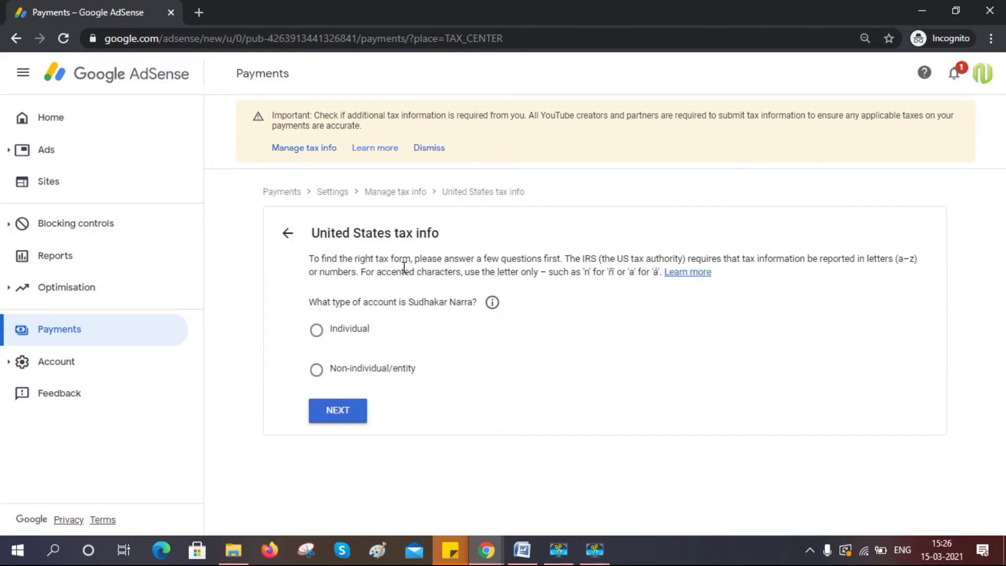
# Step: Declare the account as an Individual who is not a US citizen or resident
pyautogui.click(317, 331)
pyautogui.click(339, 416)
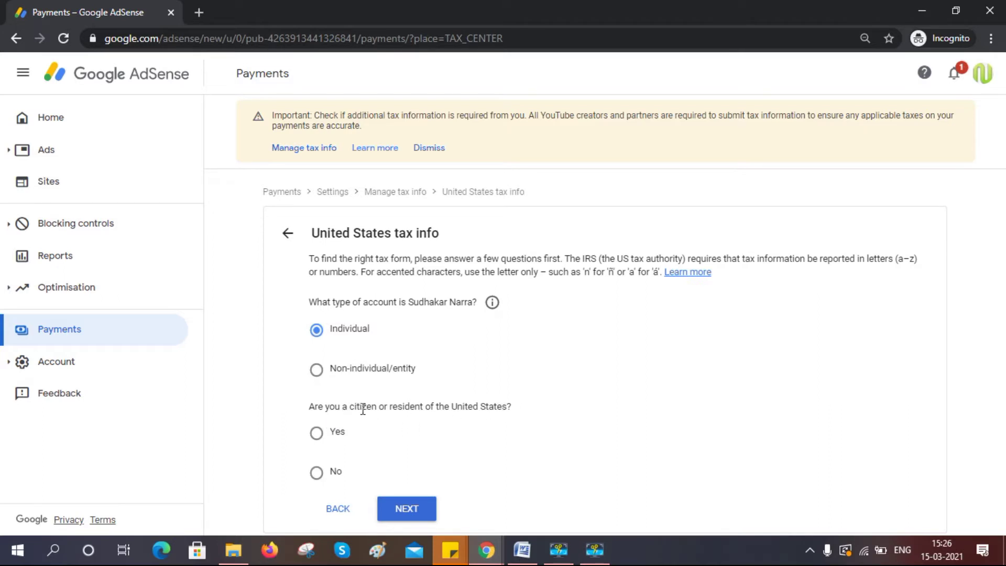
pyautogui.click(318, 474)
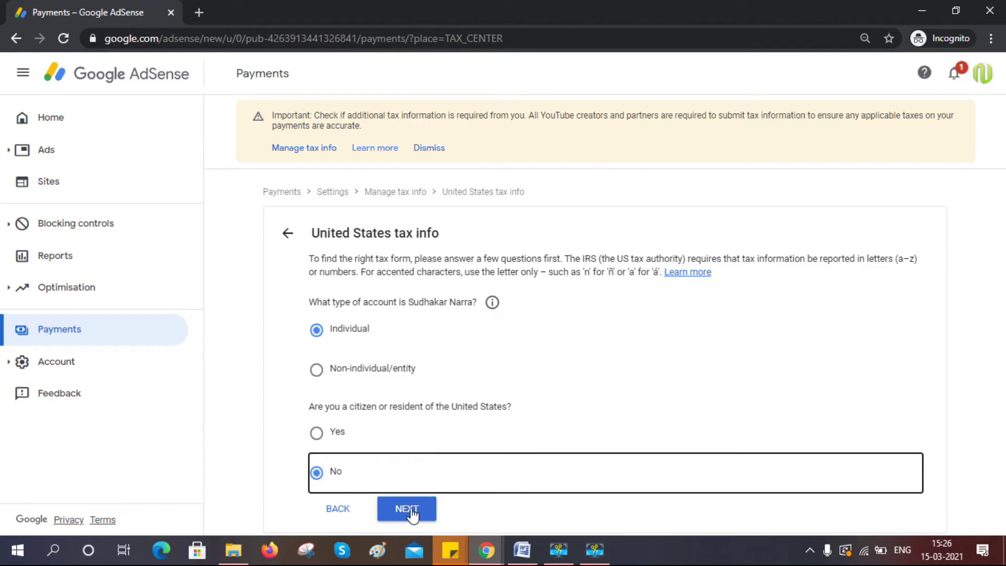
pyautogui.click(432, 507)
# Step: Choose the W-8BEN form for non-US individuals and start filling it in
pyautogui.scroll(-2, 429, 391)
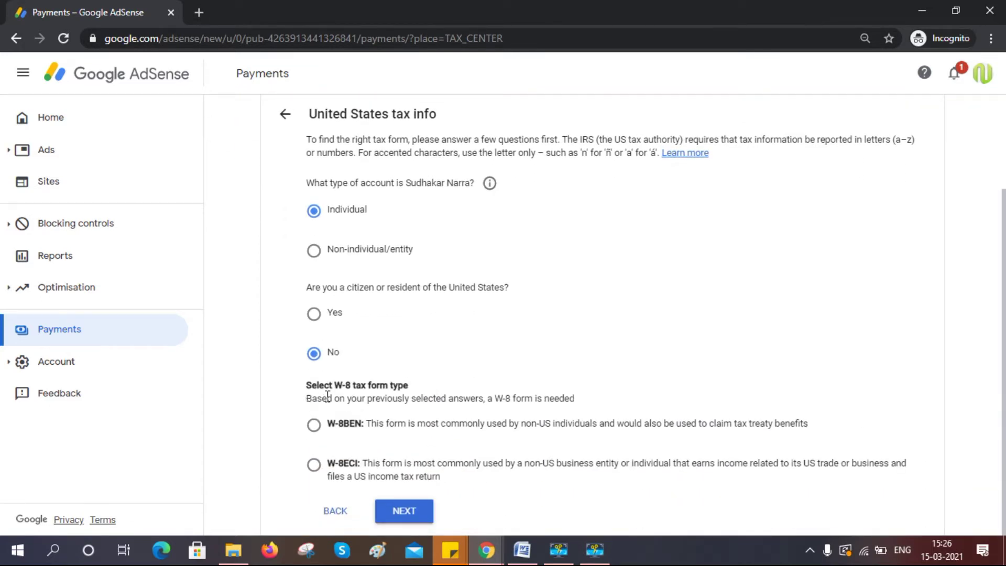
pyautogui.moveTo(328, 396); pyautogui.dragTo(551, 397)
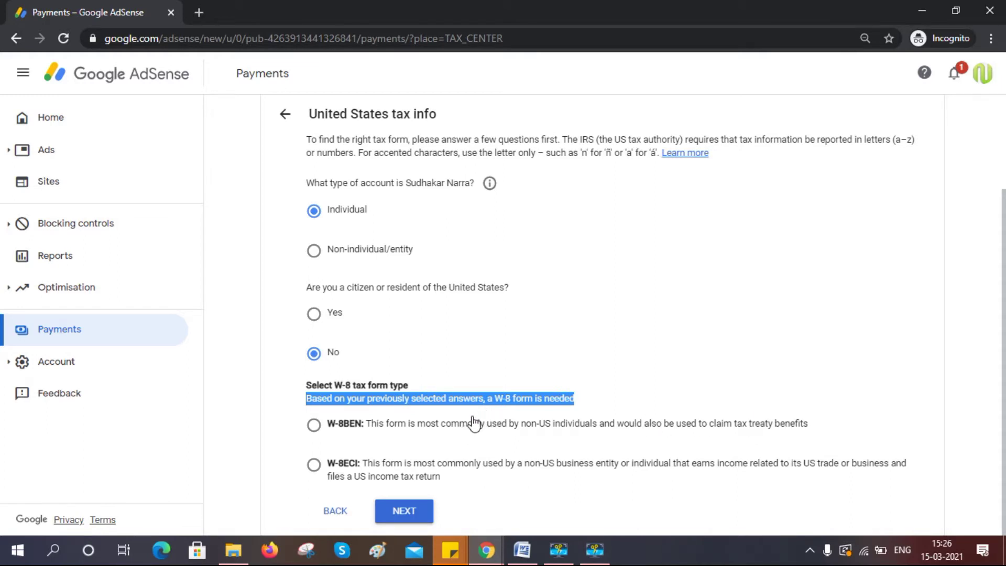
pyautogui.click(315, 426)
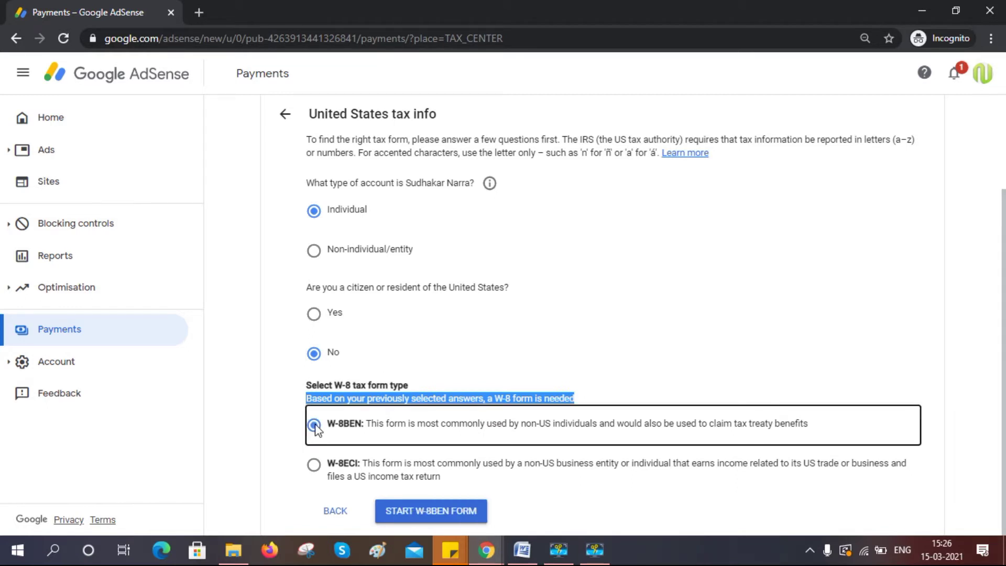
pyautogui.click(434, 517)
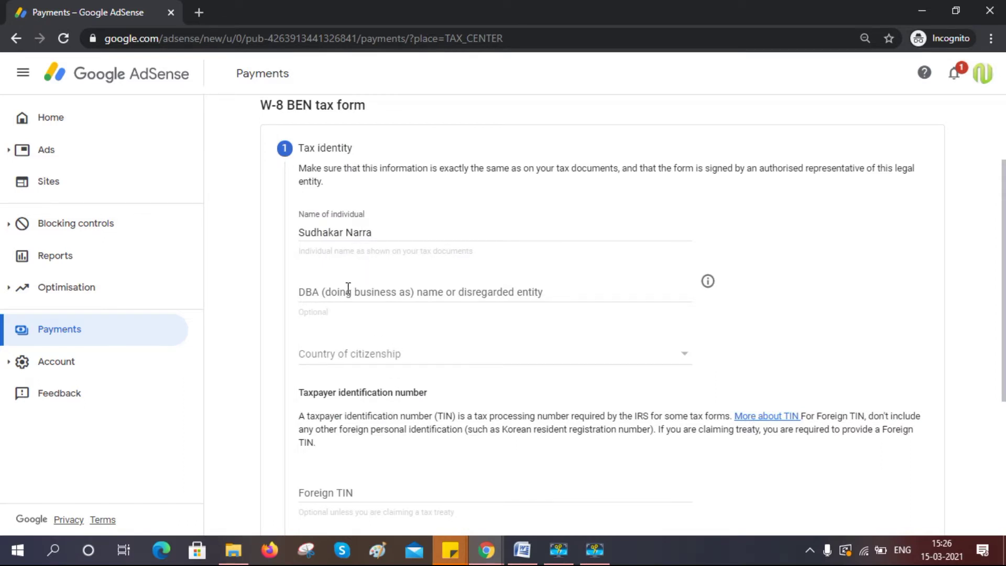
# Step: Leave the optional DBA name field empty on the Tax identity step
pyautogui.click(369, 290)
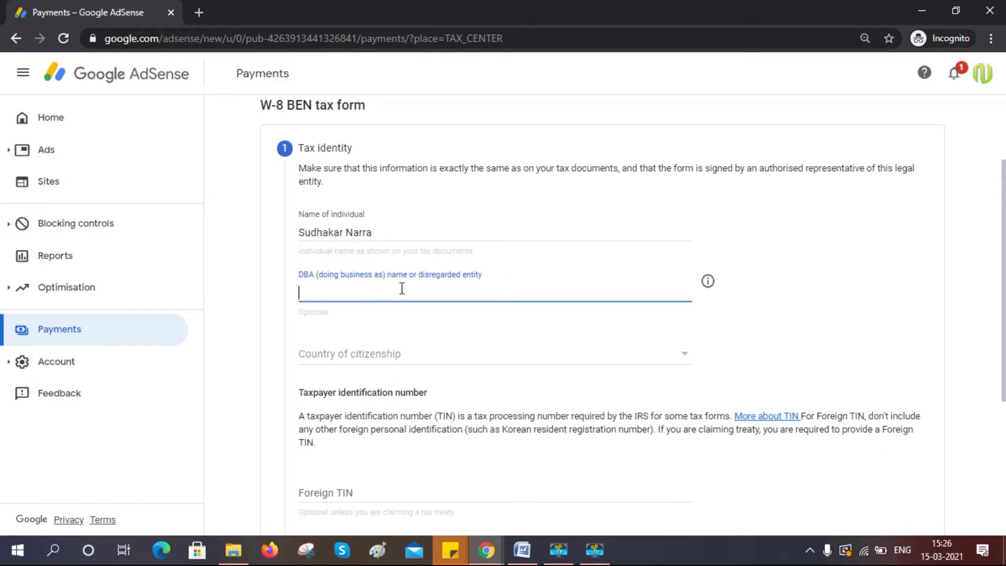
pyautogui.click(265, 304)
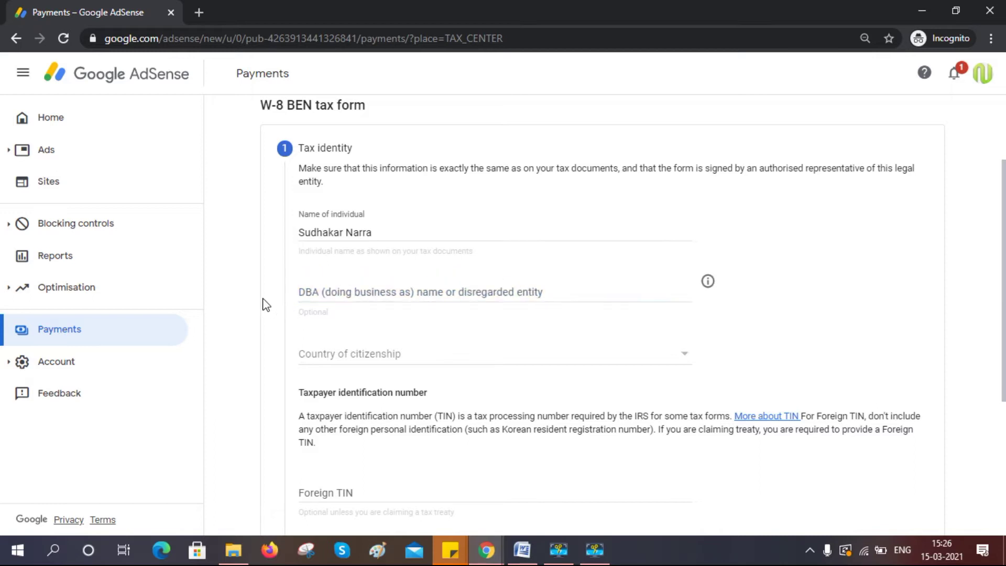
pyautogui.scroll(-1, 365, 361)
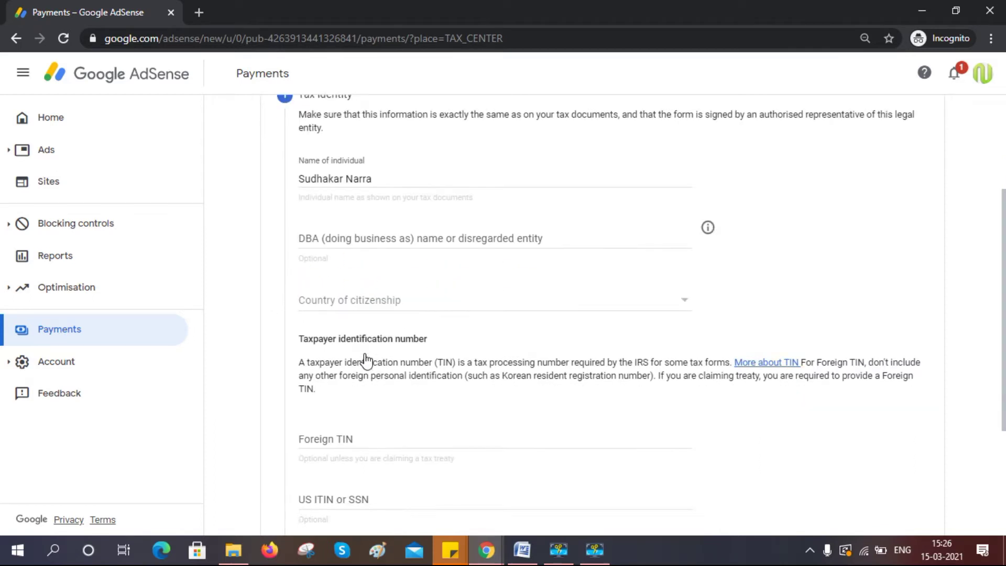
pyautogui.scroll(1, 366, 352)
pyautogui.scroll(-1, 321, 320)
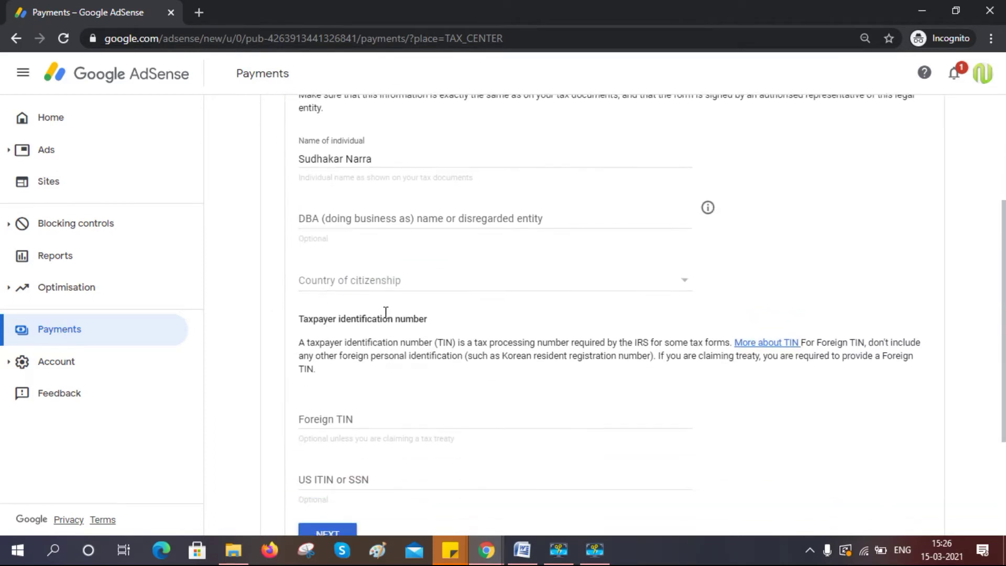
# Step: Set India as the country of citizenship and continue to the Address step
pyautogui.click(429, 290)
pyautogui.scroll(-15, 387, 311)
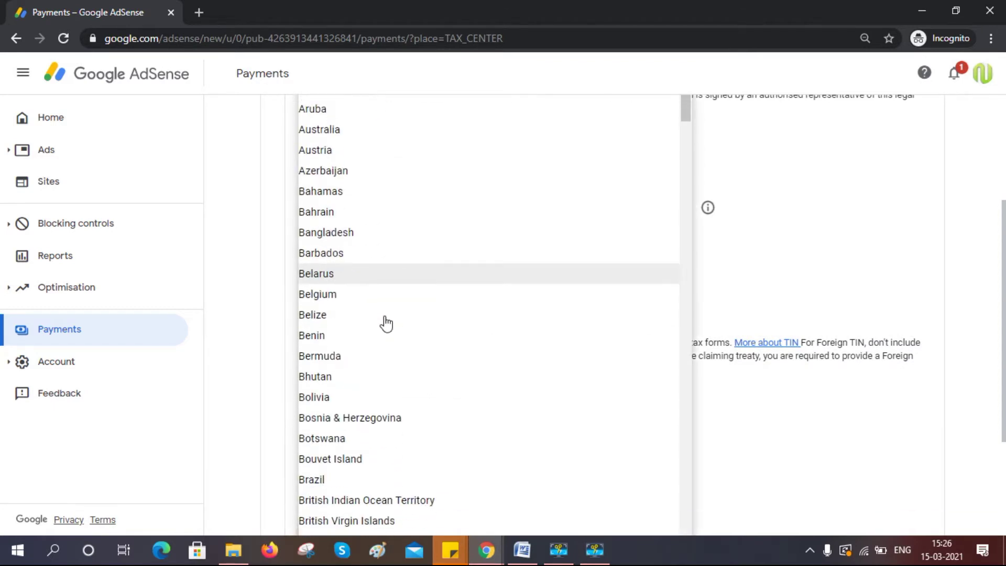
pyautogui.scroll(-15, 386, 327)
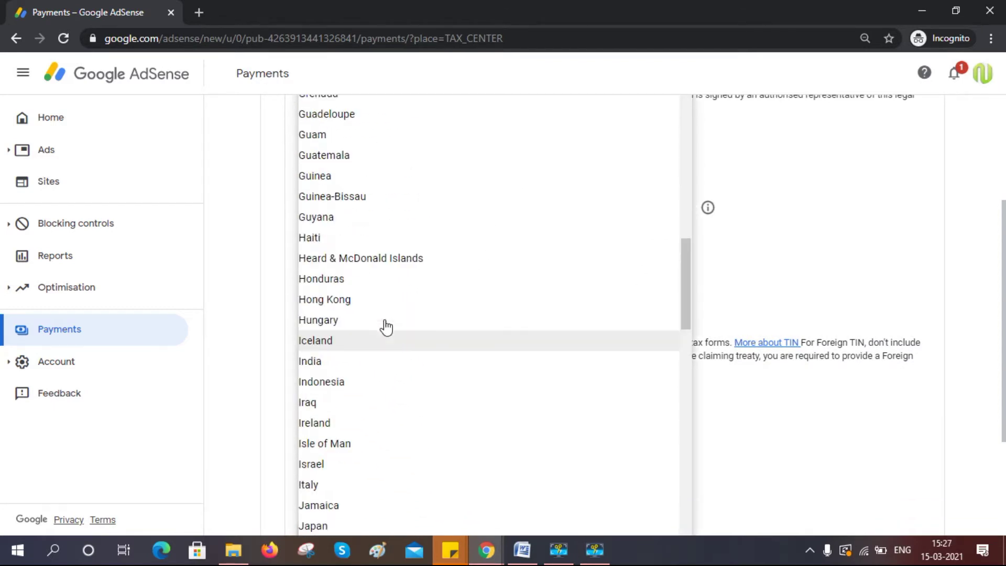
pyautogui.click(367, 361)
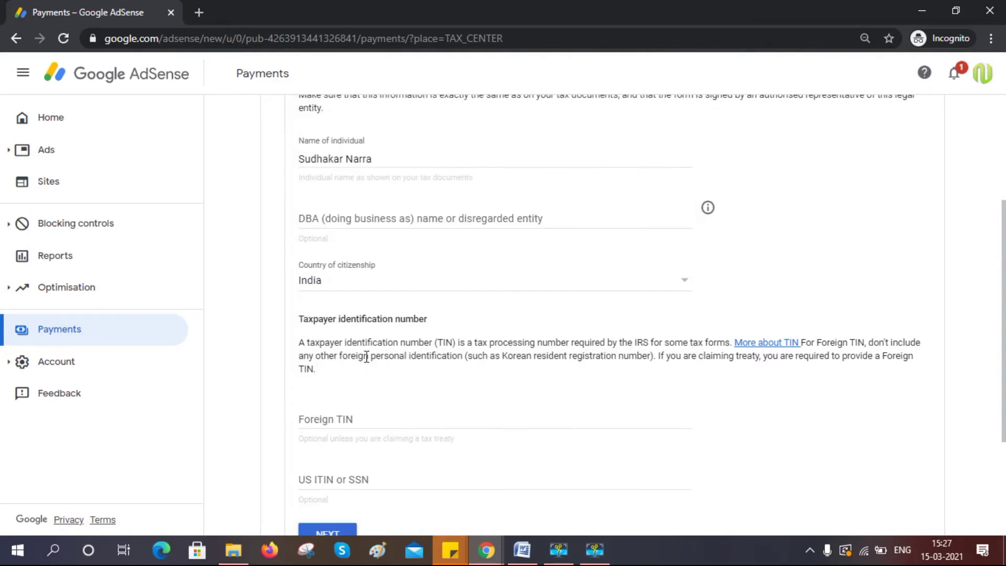
pyautogui.scroll(-1, 367, 350)
pyautogui.scroll(1, 364, 294)
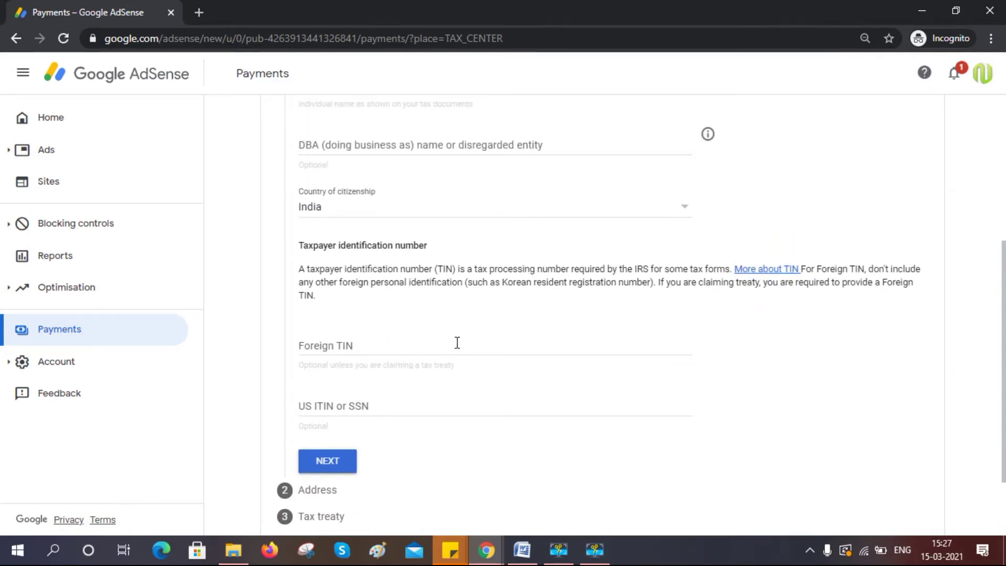
pyautogui.scroll(-1, 384, 320)
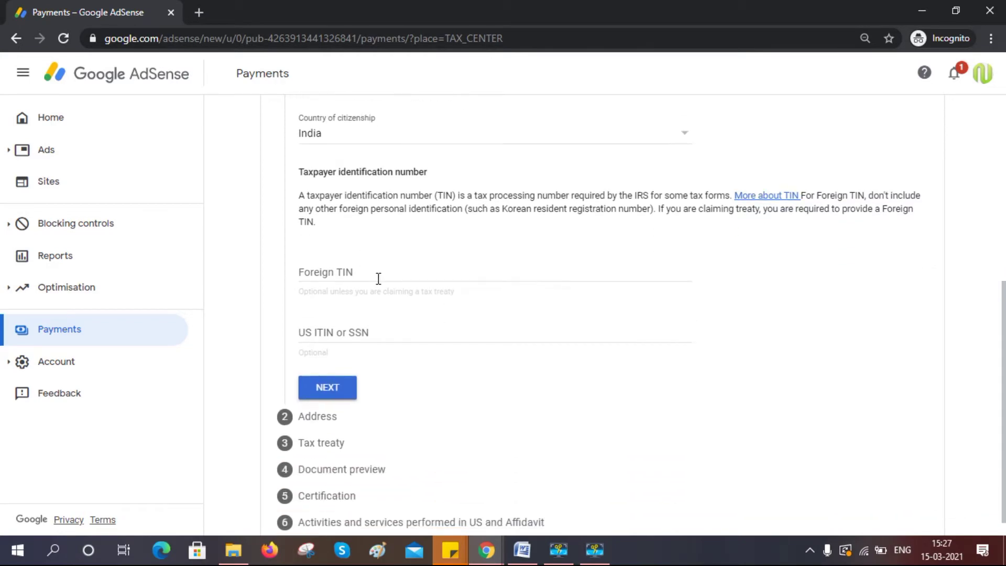
pyautogui.scroll(-1, 375, 313)
pyautogui.scroll(4, 373, 320)
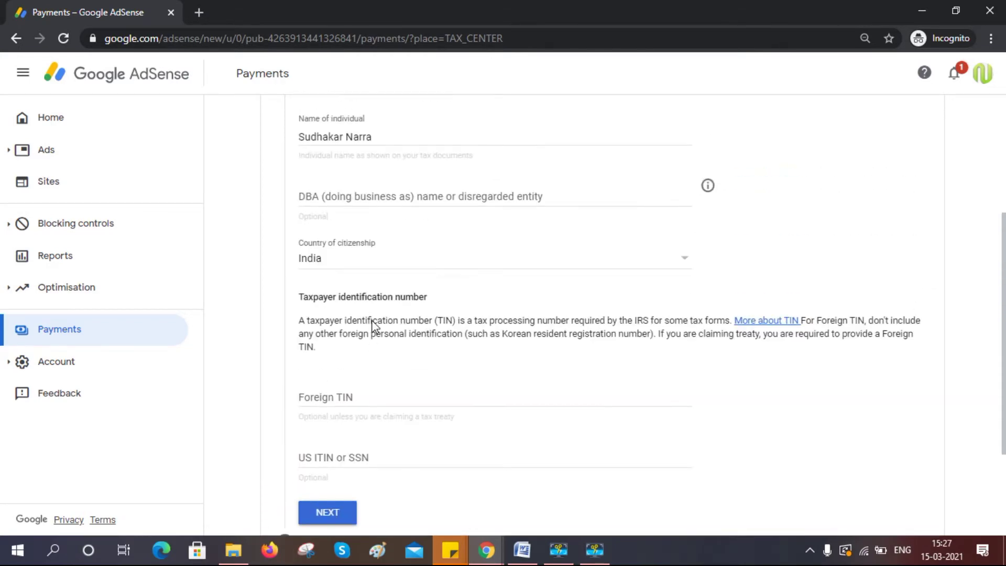
pyautogui.scroll(-4, 377, 323)
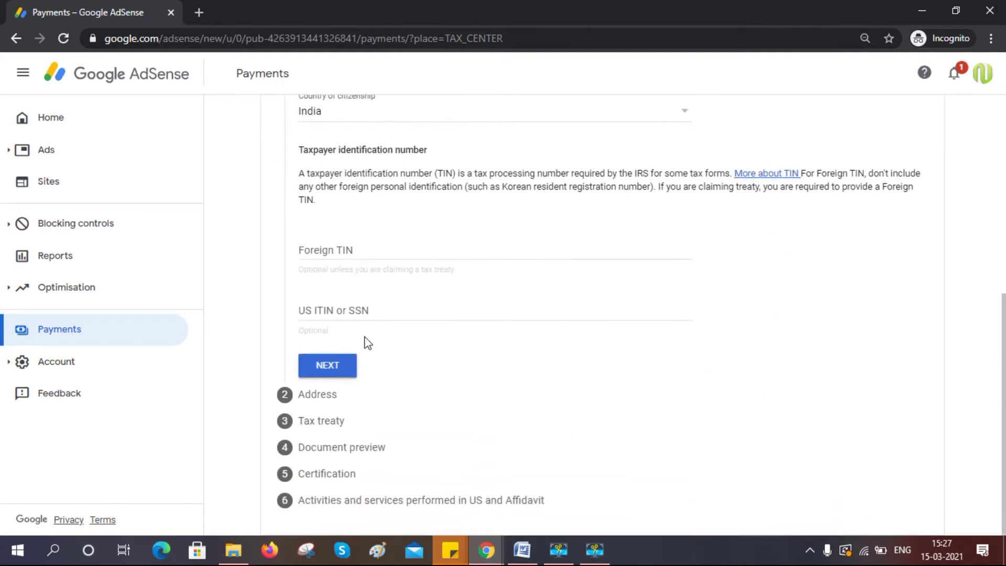
pyautogui.click(327, 366)
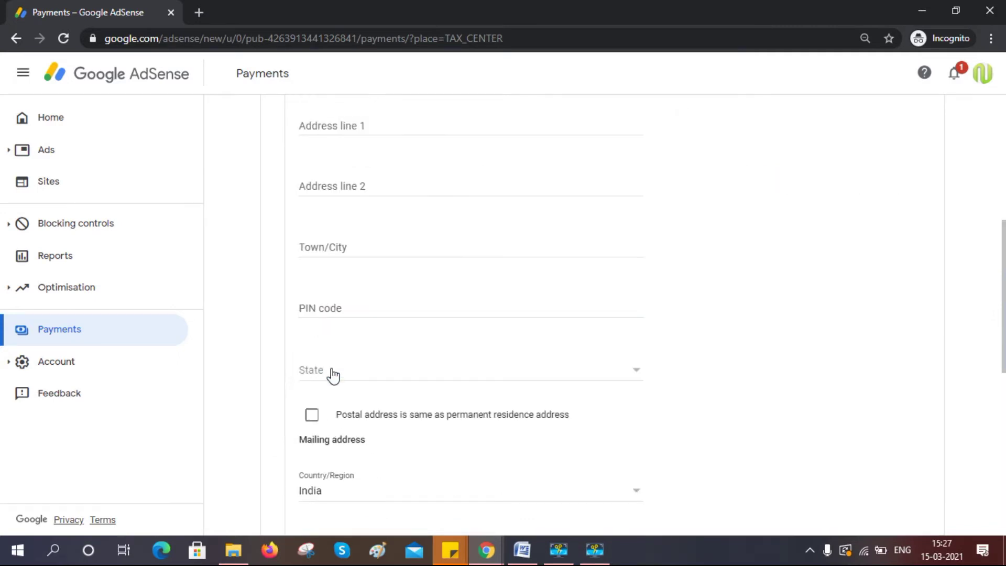
# Step: Fill the permanent residence address: tick PO Box, use a saved address, and choose the state
pyautogui.scroll(3, 334, 375)
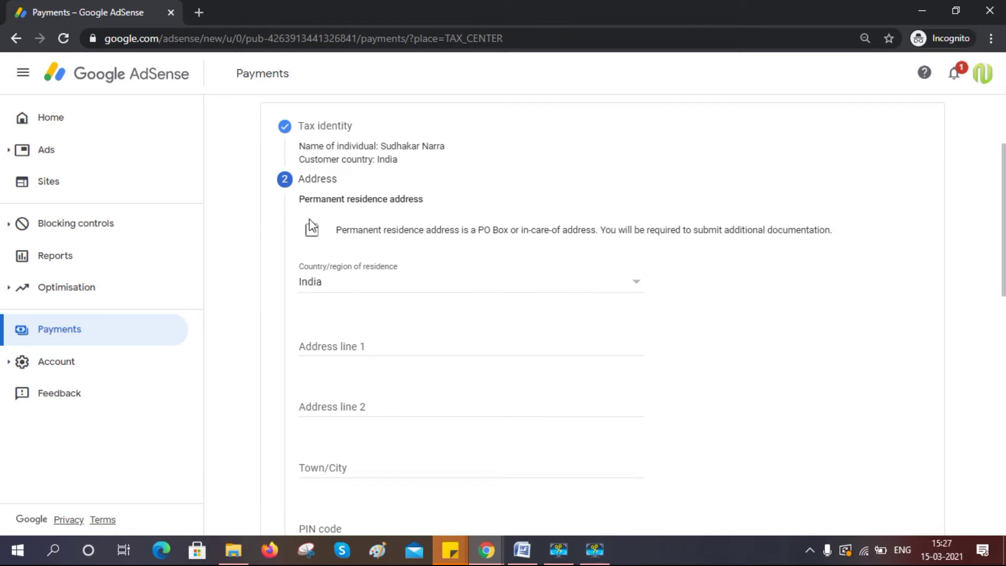
pyautogui.click(312, 230)
pyautogui.click(335, 343)
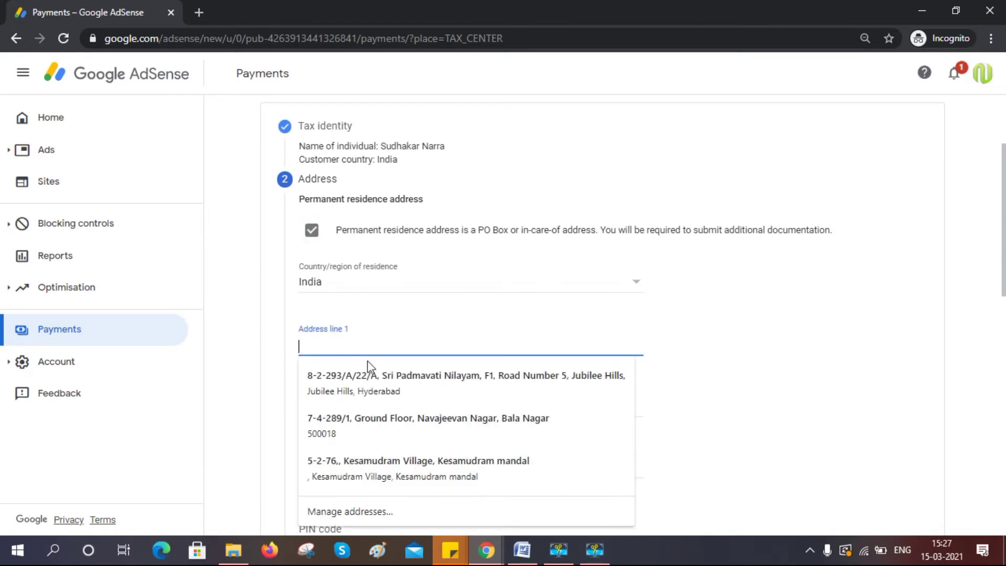
pyautogui.click(391, 422)
pyautogui.scroll(-3, 400, 407)
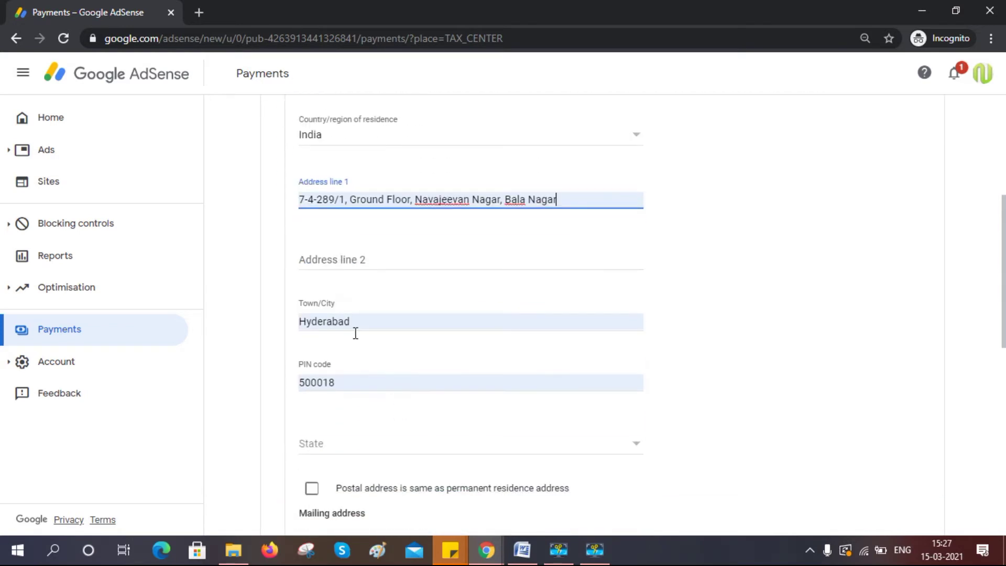
pyautogui.scroll(-1, 360, 364)
pyautogui.click(373, 378)
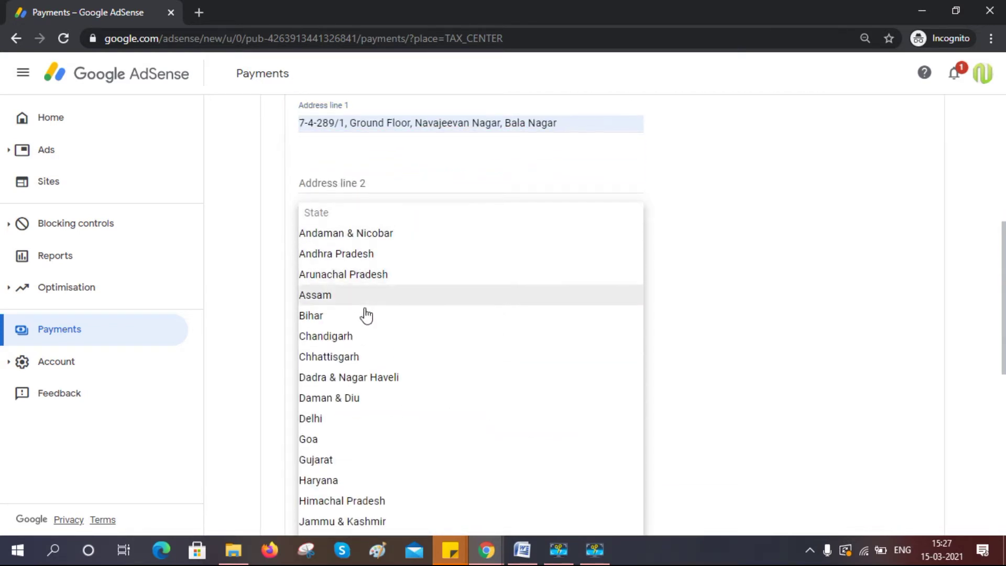
pyautogui.scroll(-9, 366, 315)
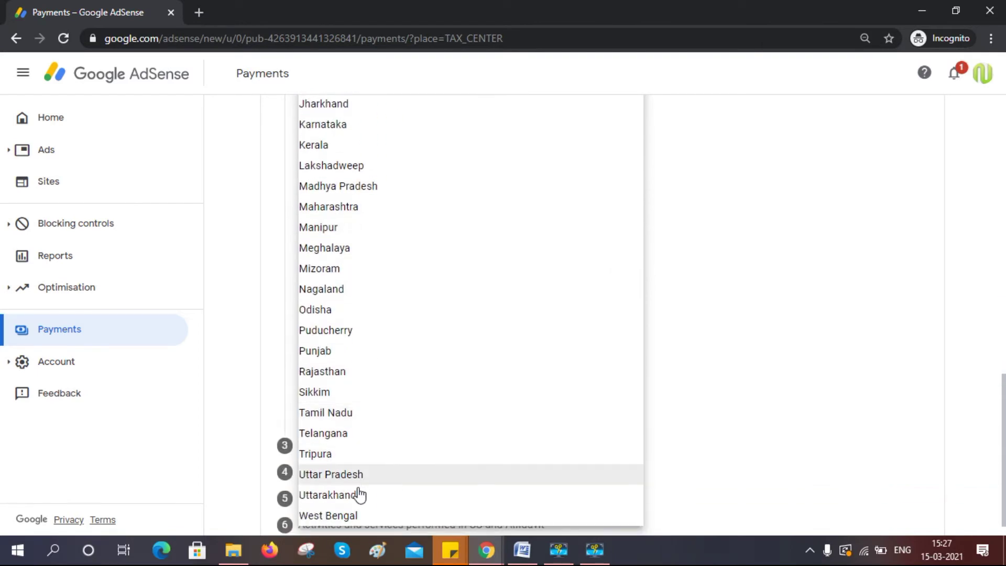
pyautogui.click(360, 443)
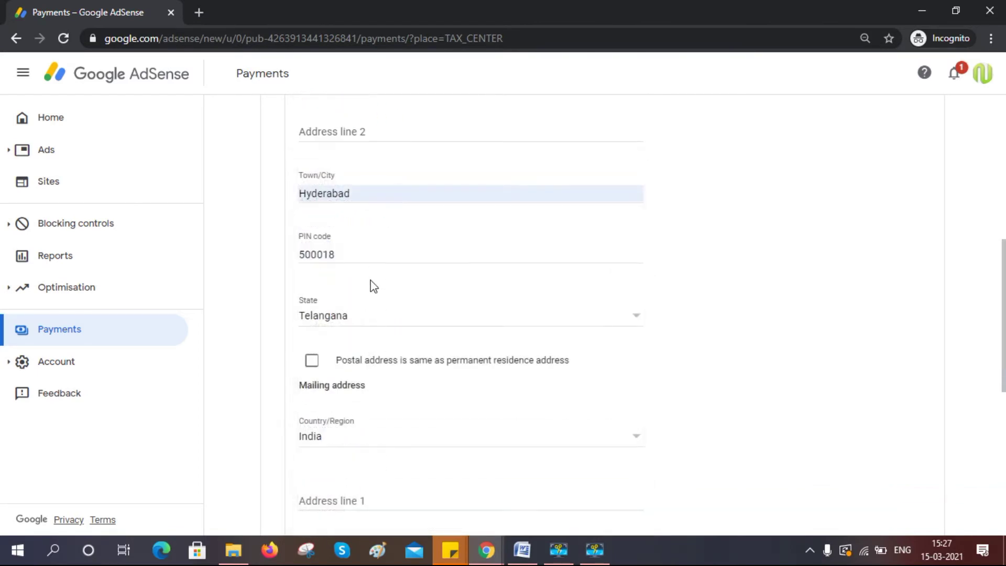
# Step: Make the postal address the same as the residence address and continue to Tax treaty
pyautogui.scroll(-1, 369, 304)
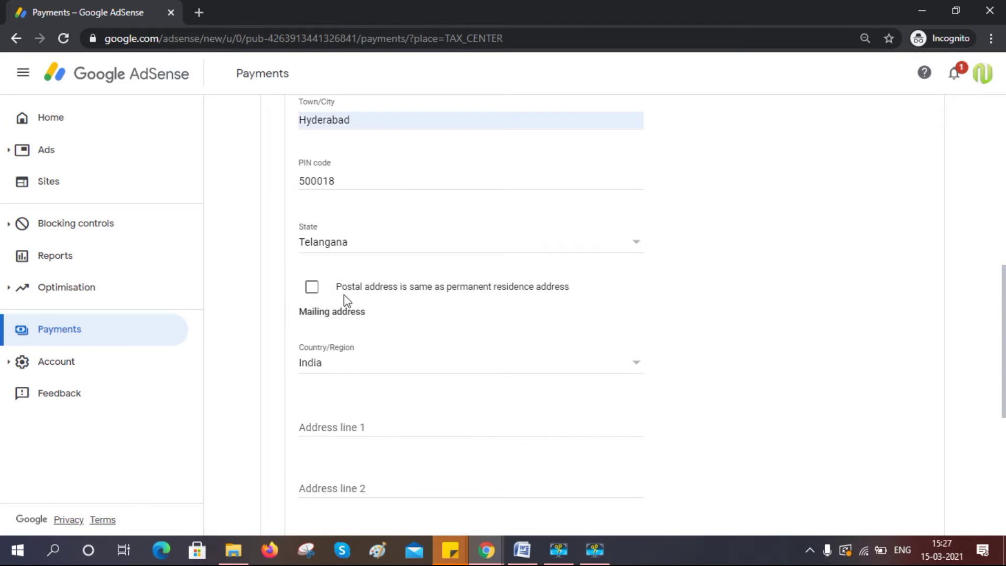
pyautogui.click(312, 287)
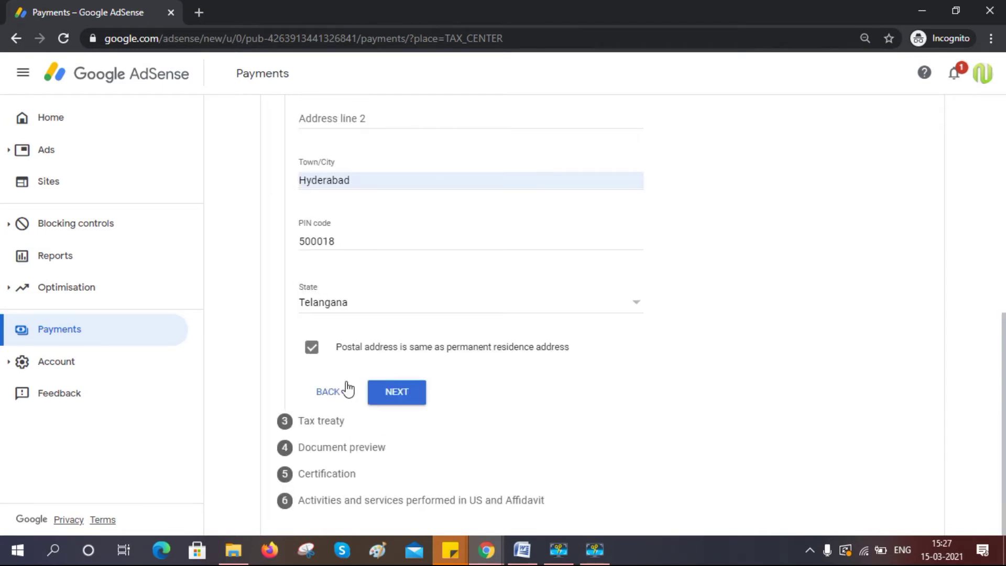
pyautogui.scroll(4, 362, 256)
pyautogui.scroll(-4, 366, 255)
pyautogui.click(398, 393)
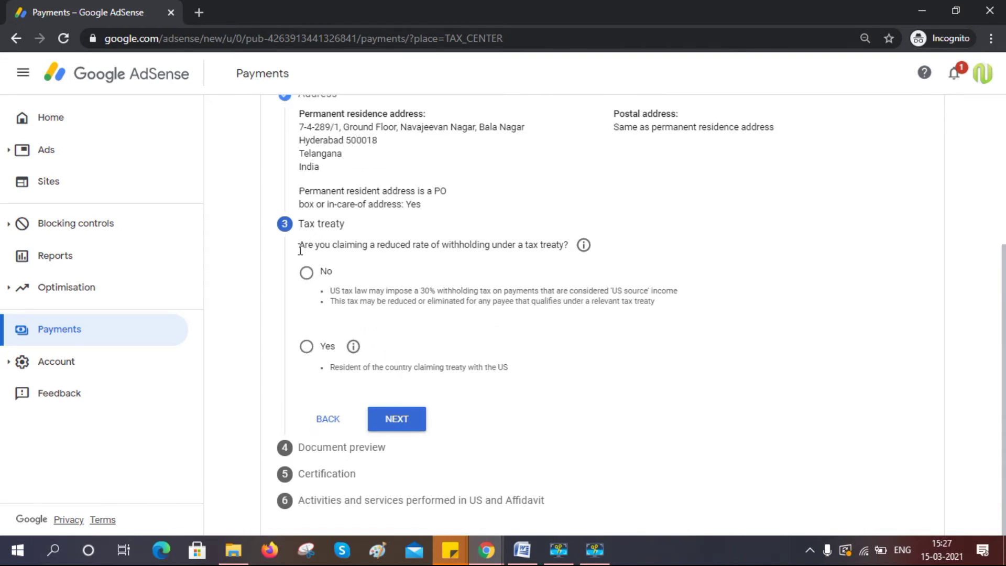
# Step: Answer No to claiming a reduced tax-treaty withholding rate
pyautogui.moveTo(301, 251); pyautogui.dragTo(527, 245)
pyautogui.click(527, 245)
pyautogui.moveTo(455, 245); pyautogui.dragTo(514, 245)
pyautogui.click(514, 245)
pyautogui.click(307, 274)
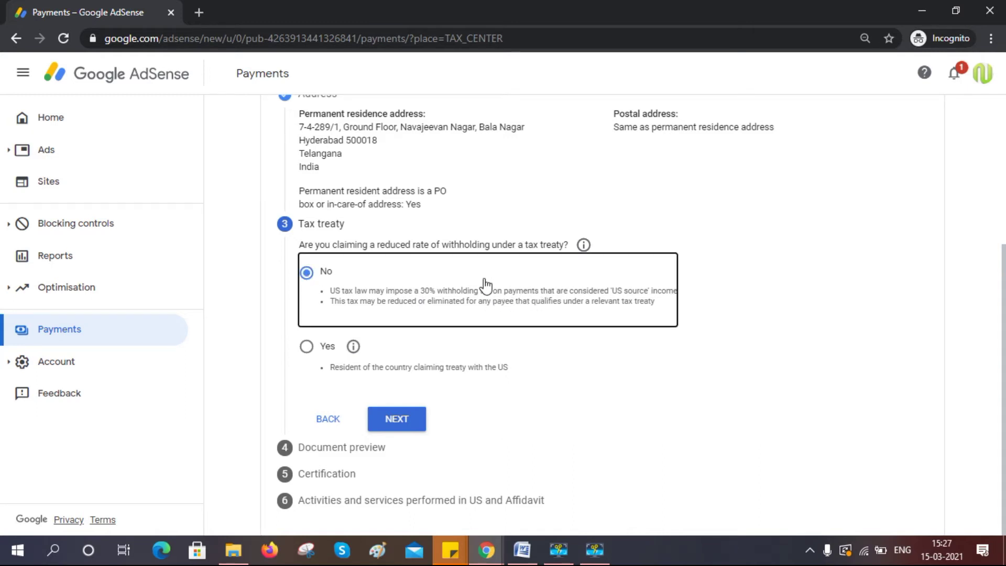
# Step: Confirm on the document preview that the generated W-8BEN documents were reviewed
pyautogui.click(398, 420)
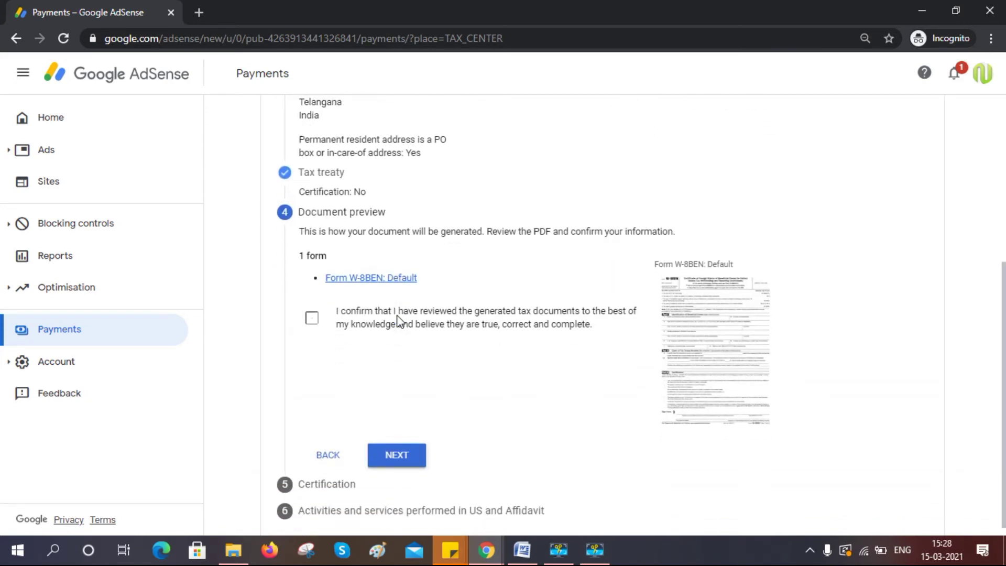
pyautogui.click(313, 321)
pyautogui.click(407, 445)
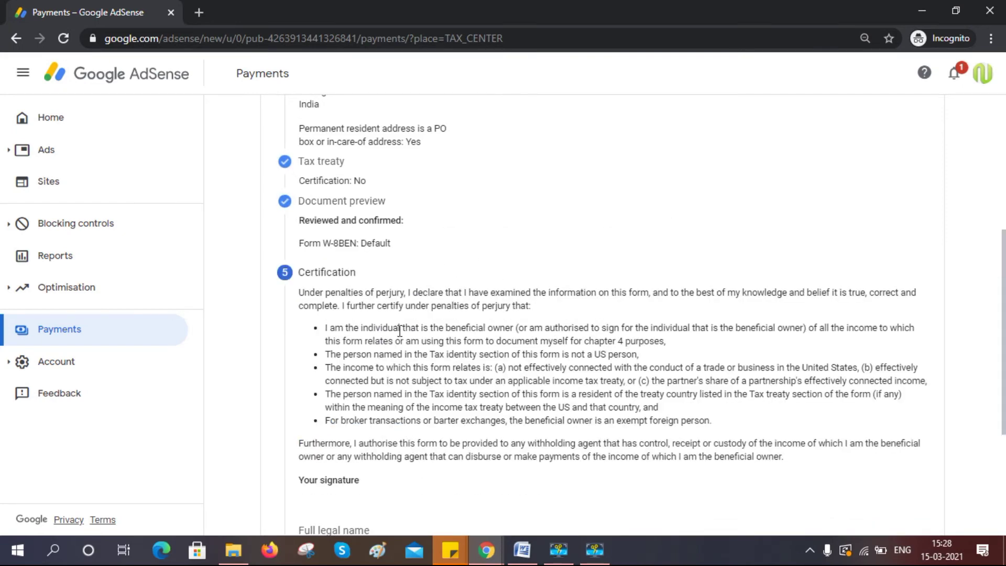
# Step: Sign the certification with your full legal name, confirming you are the person listed
pyautogui.scroll(-4, 399, 329)
pyautogui.click(339, 321)
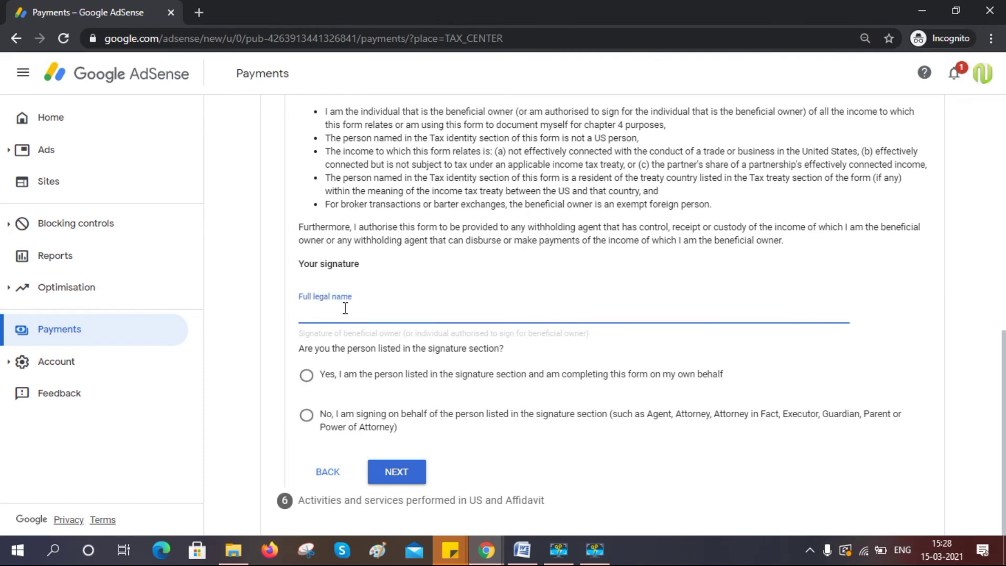
pyautogui.write('SU')
pyautogui.click(307, 375)
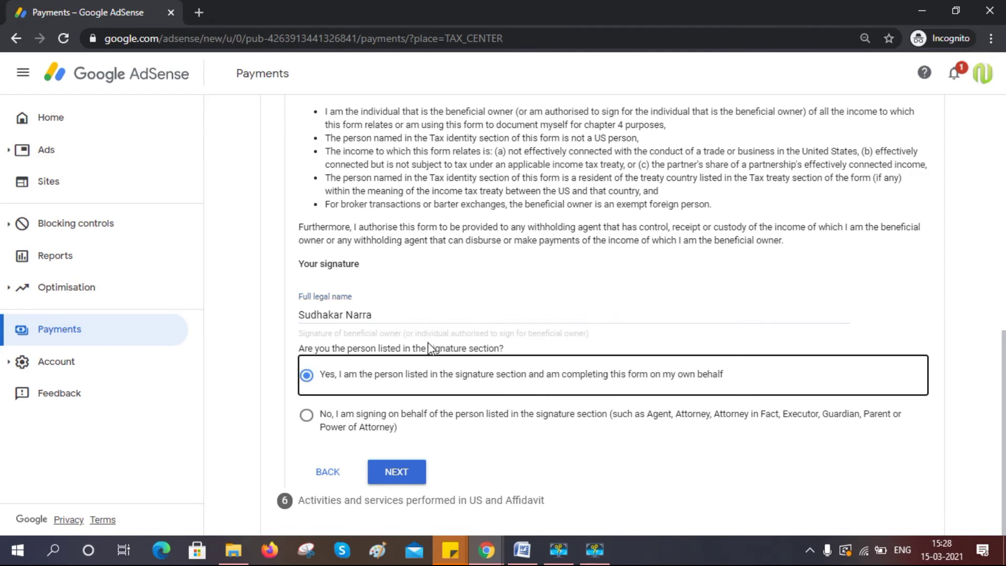
pyautogui.click(397, 472)
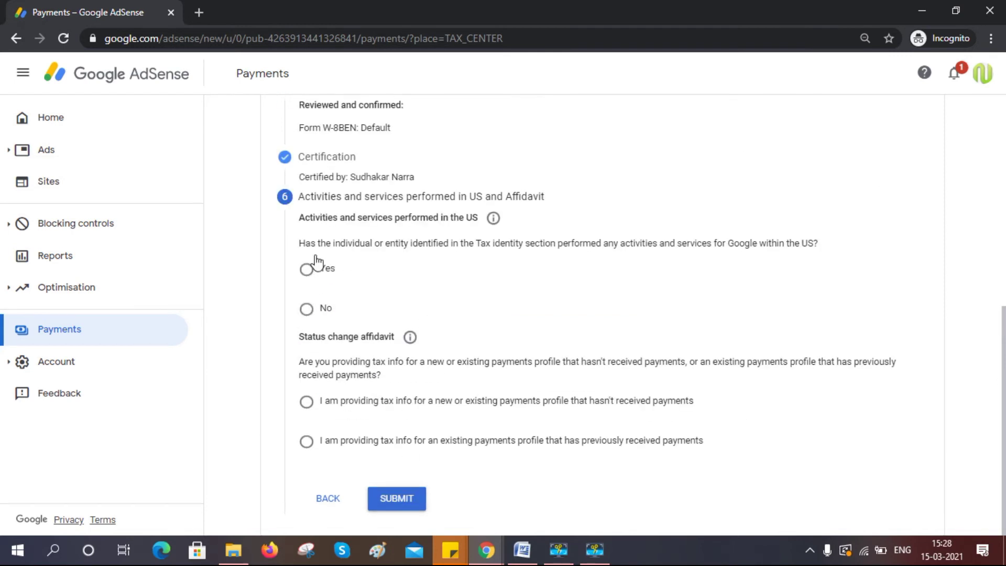
# Step: Answer Yes to performing activities in the United States
pyautogui.moveTo(299, 244); pyautogui.dragTo(765, 247)
pyautogui.click(762, 248)
pyautogui.click(308, 273)
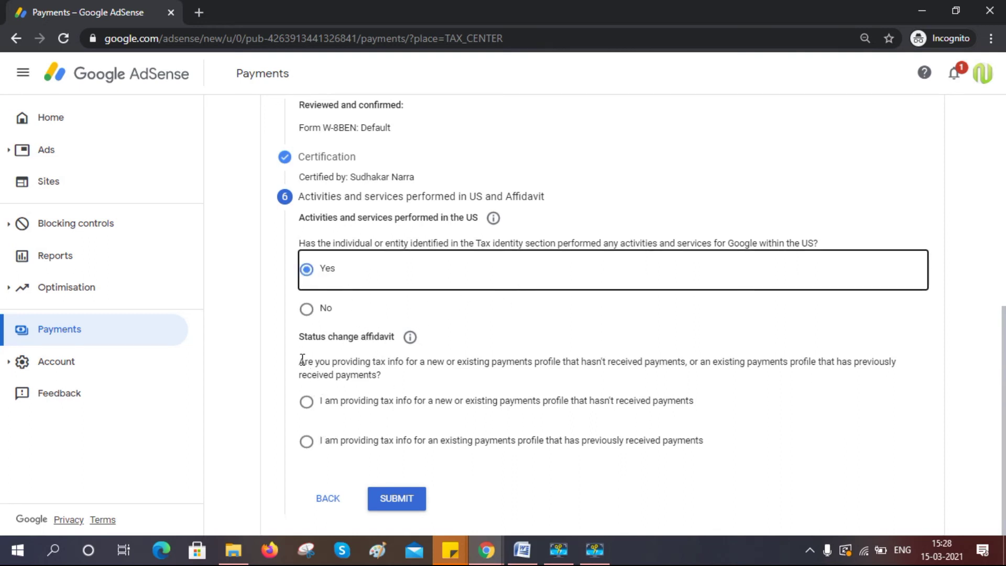
pyautogui.moveTo(302, 360); pyautogui.dragTo(480, 363)
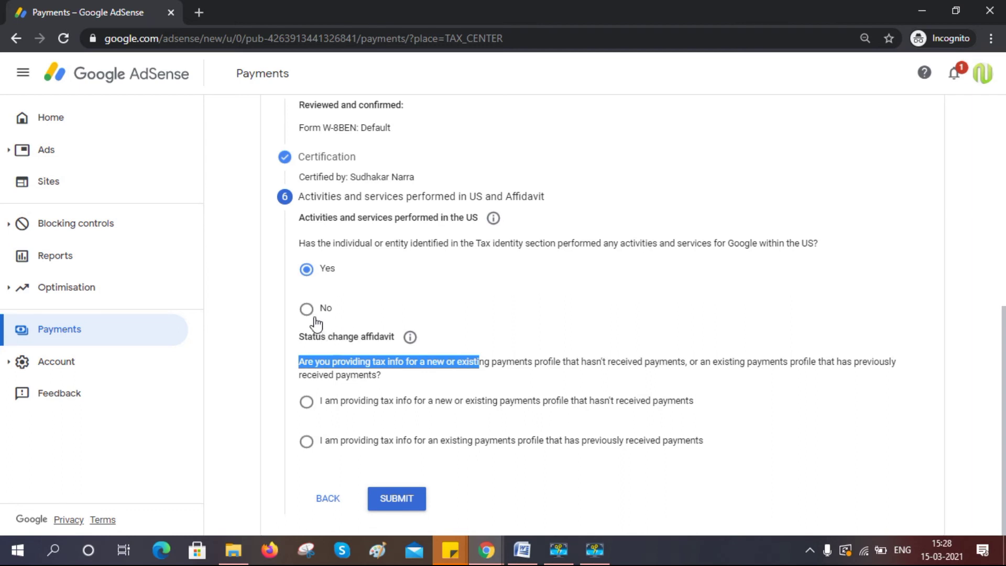
pyautogui.click(308, 309)
pyautogui.click(304, 277)
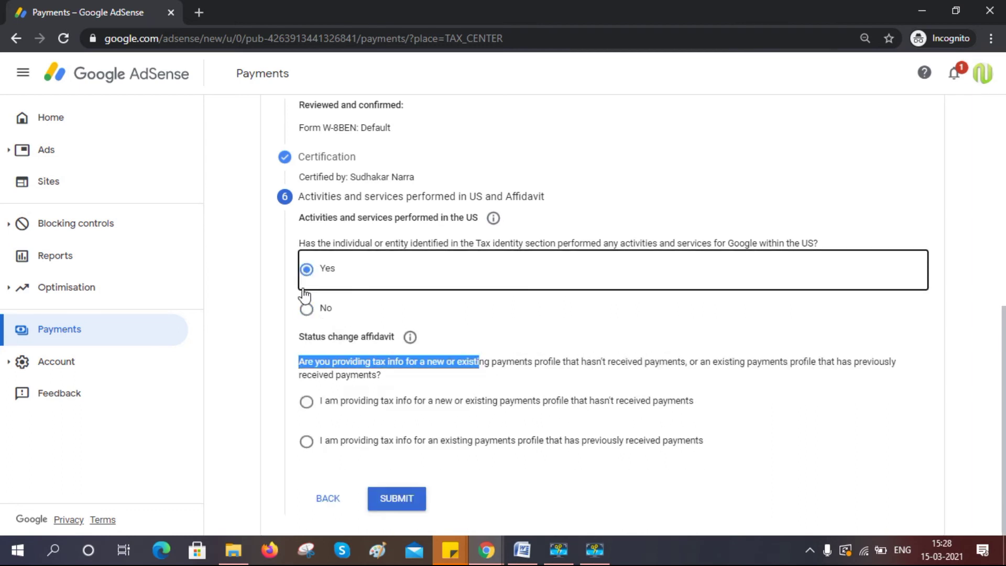
pyautogui.moveTo(299, 367); pyautogui.dragTo(388, 373)
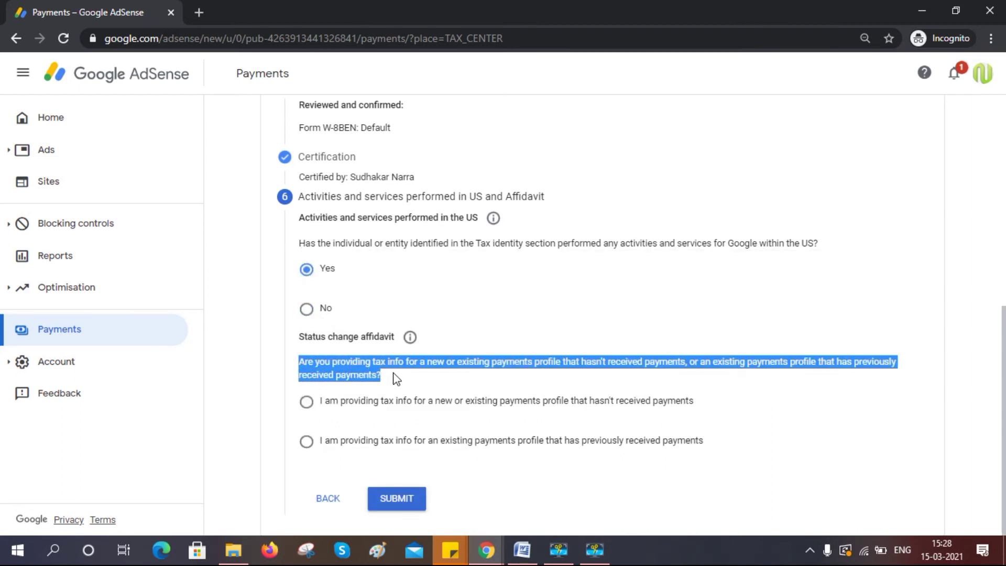
pyautogui.click(397, 378)
# Step: Declare a new or existing payments profile that hasn't received payments, and submit the form
pyautogui.click(306, 402)
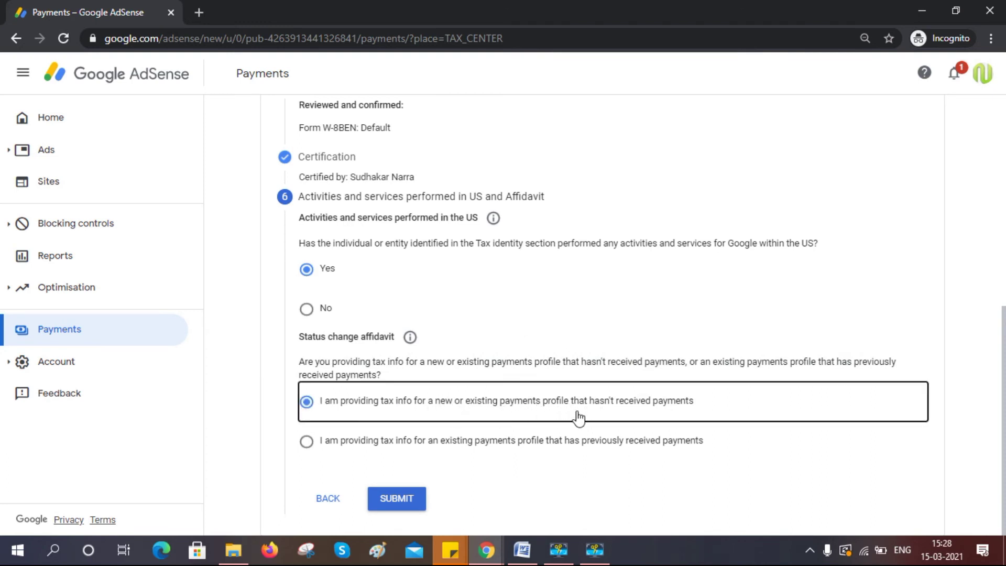
pyautogui.click(596, 559)
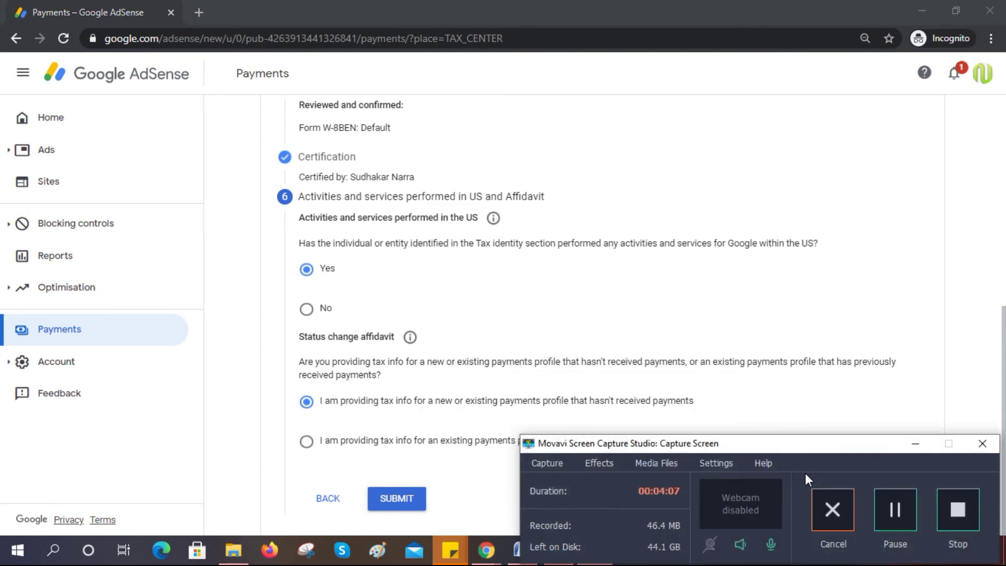
pyautogui.click(916, 443)
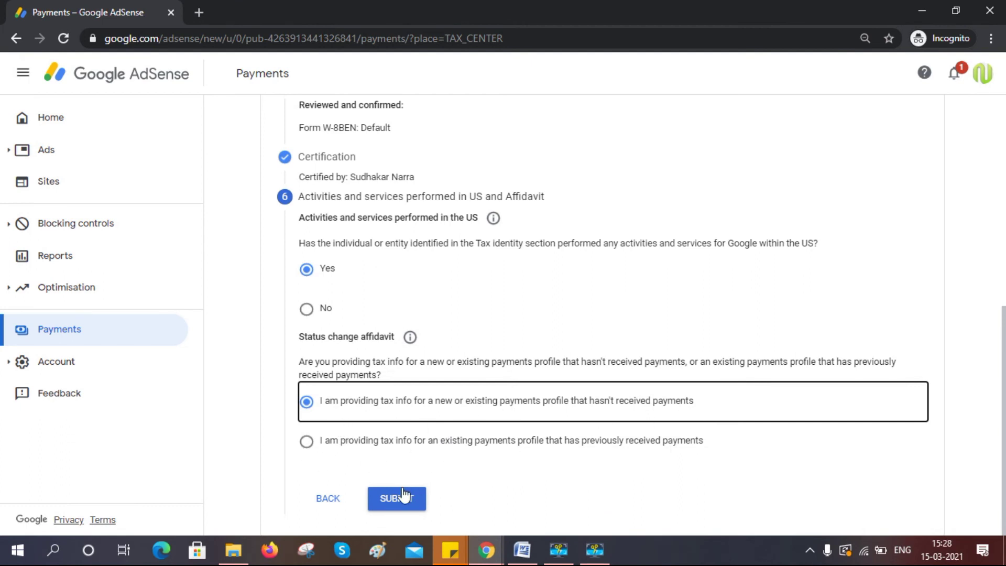
pyautogui.click(389, 499)
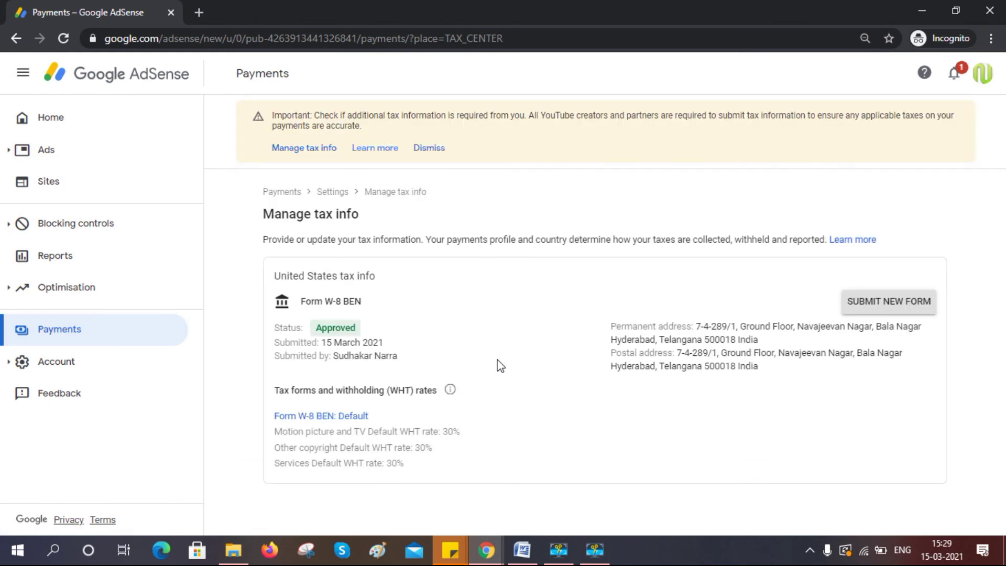
# Step: Check the W-8 BEN shows Approved, dismiss the tax warning banner, and return to Payments
pyautogui.moveTo(318, 328); pyautogui.dragTo(366, 327)
pyautogui.click(366, 327)
pyautogui.click(429, 149)
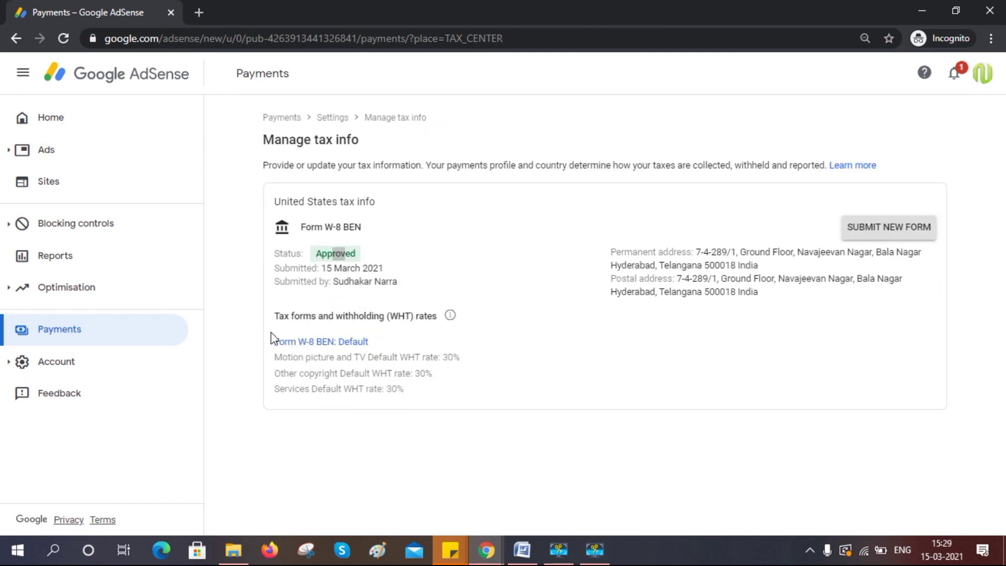
pyautogui.click(74, 330)
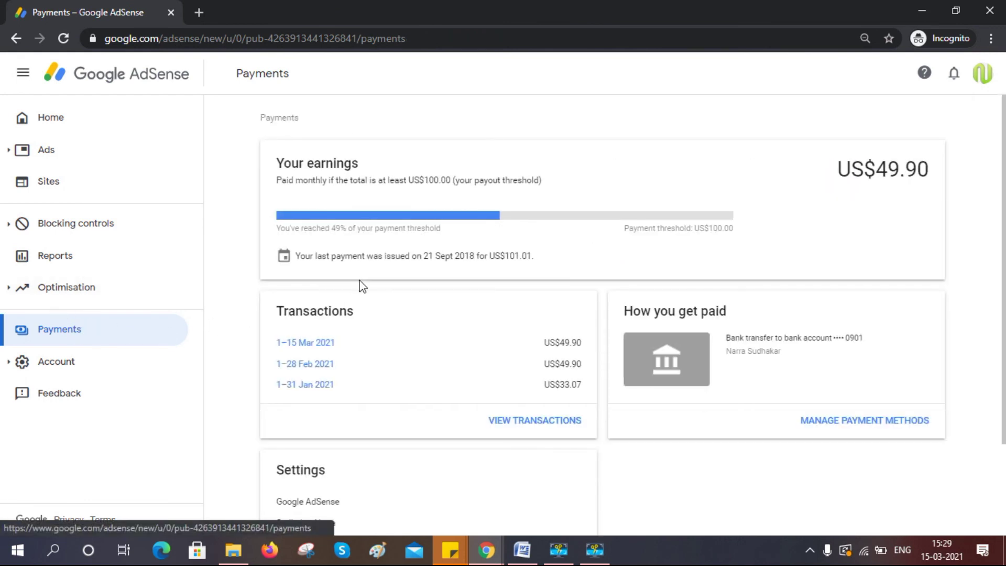